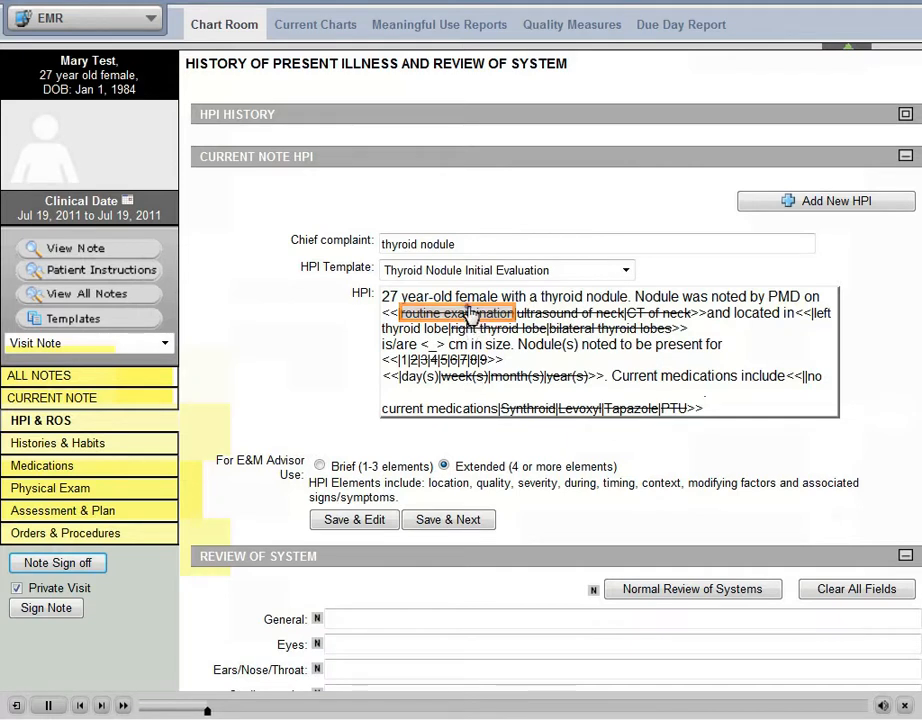
# Complete the HPI template with routine examination, ultrasound of neck, right thyroid lobe, 1.4 cm size and a duration of 4 month(s).
pyautogui.click(469, 314)
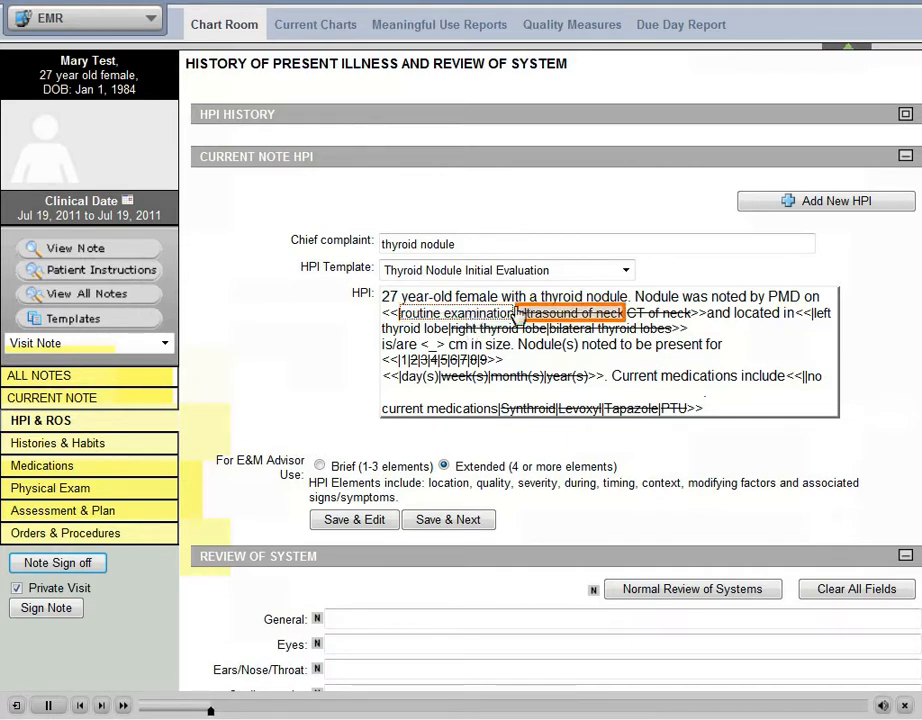
pyautogui.click(562, 314)
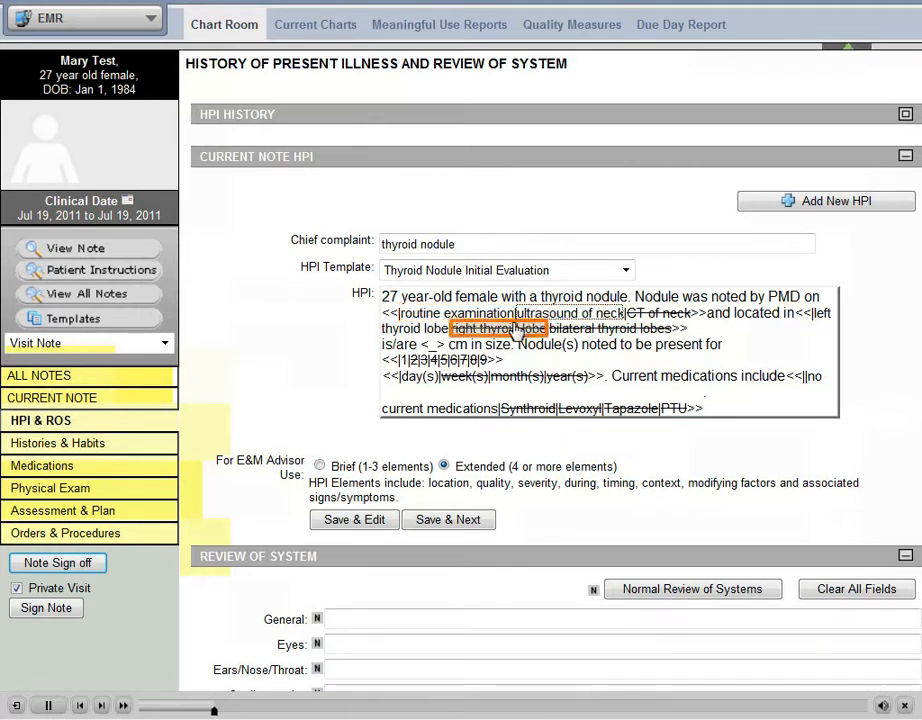
pyautogui.click(460, 330)
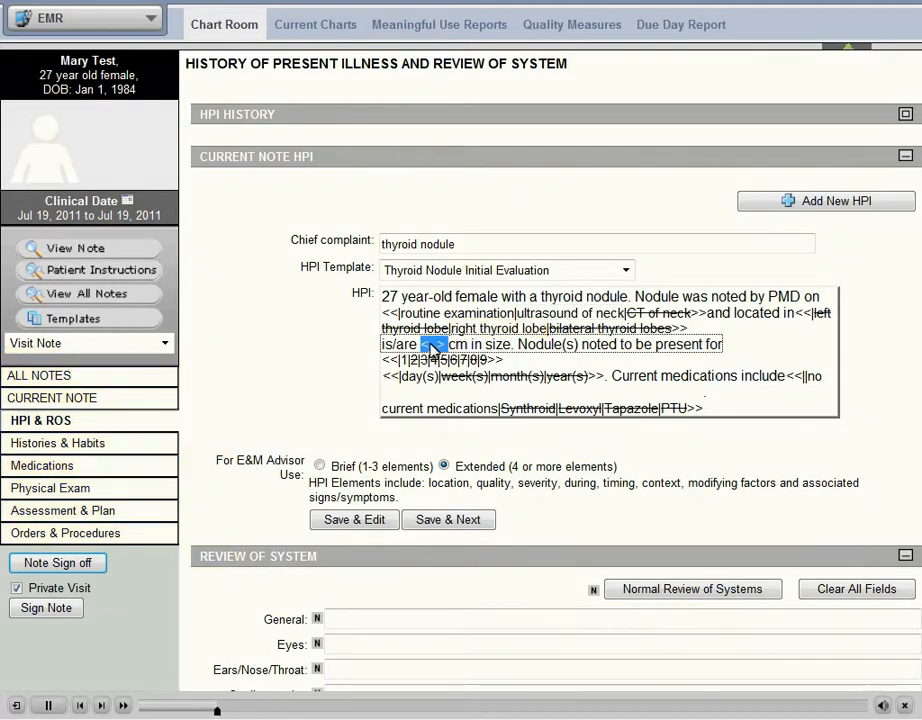
pyautogui.write('1.4')
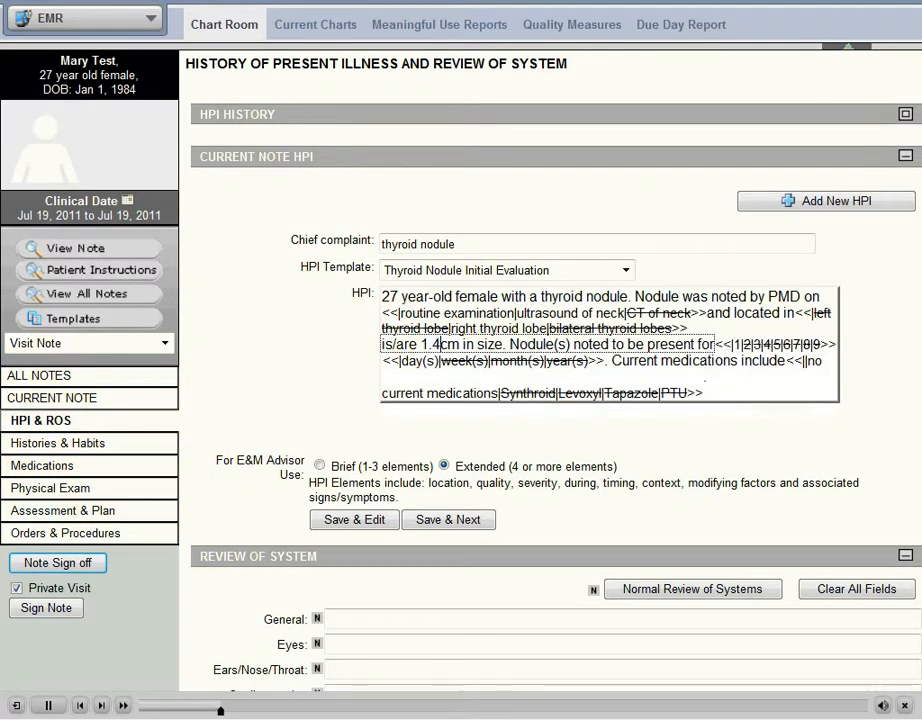
pyautogui.click(768, 344)
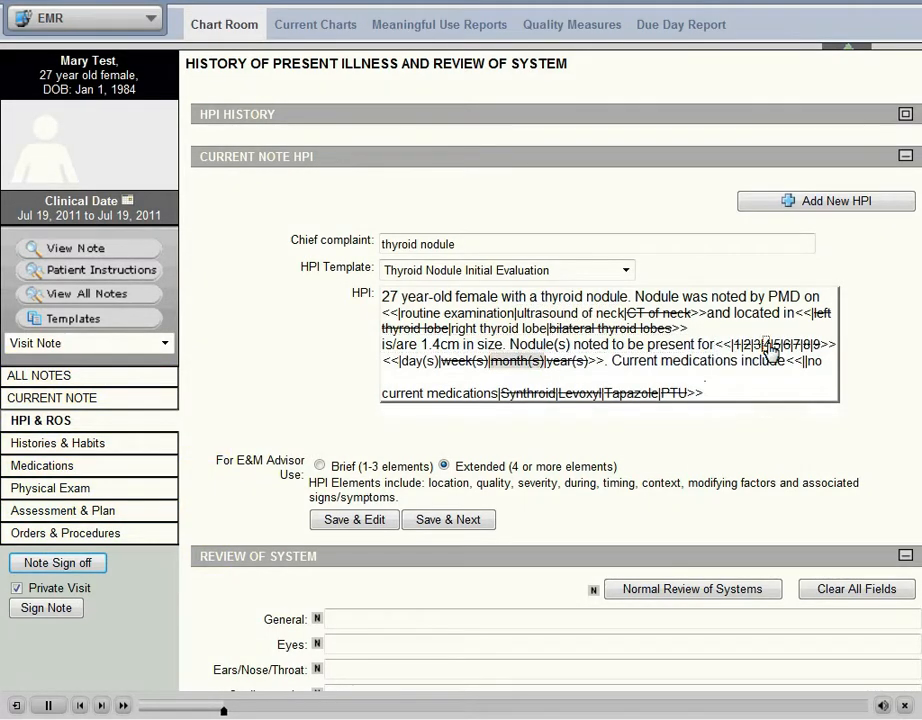
pyautogui.click(517, 362)
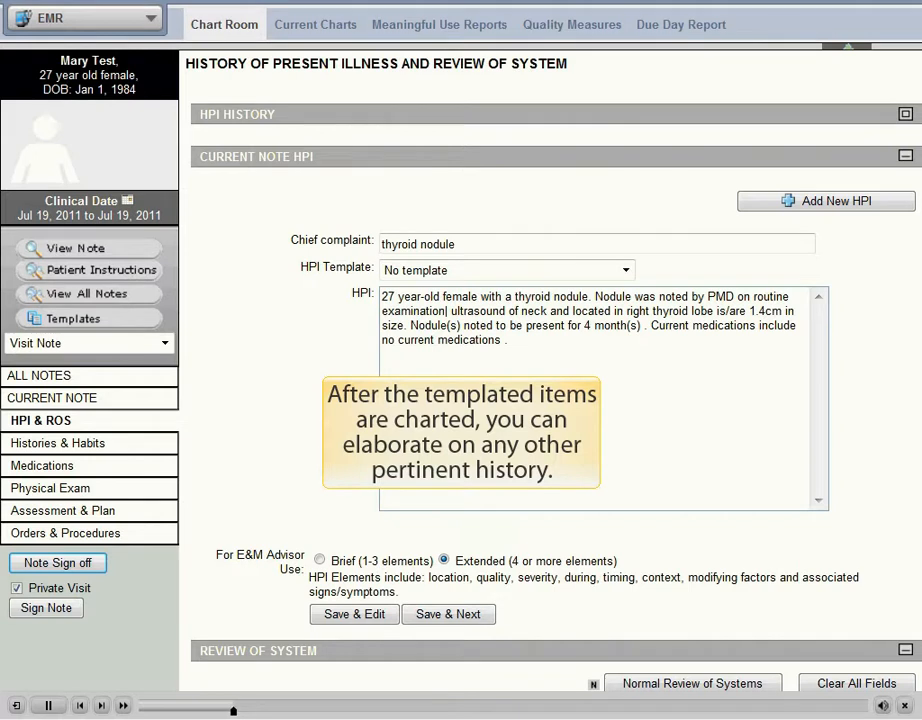
# Append "Patient denies any other contributory sxs. Nodule noted by PMD on routine examination." to the HPI, with the doctor's name in parentheses after PMD.
pyautogui.write('P')
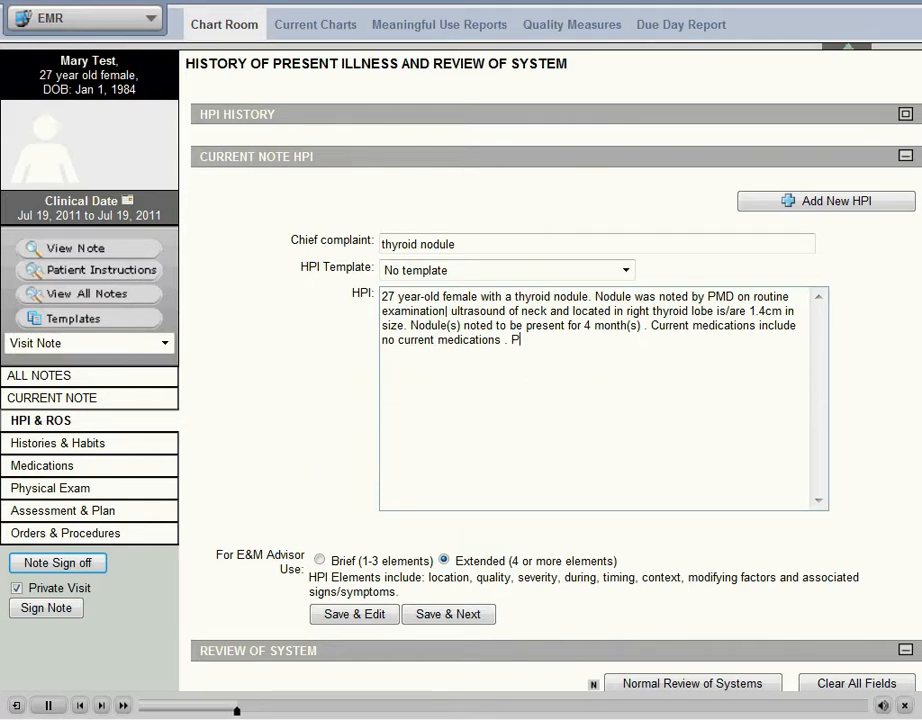
pyautogui.write('atient denies any other')
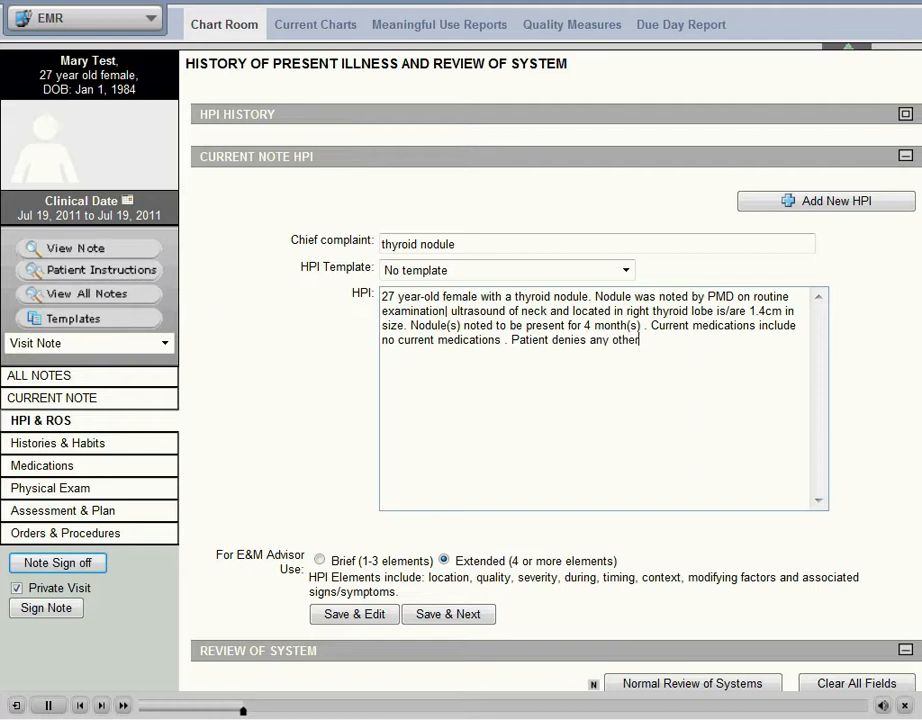
pyautogui.write(' contributory sxs.  Nod')
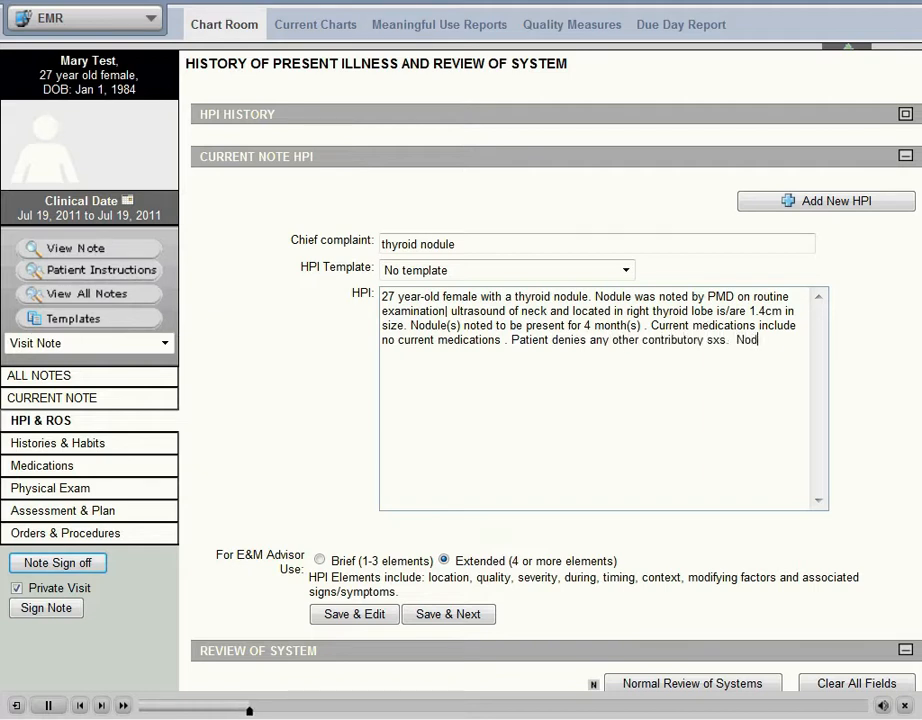
pyautogui.write('ule noted by ')
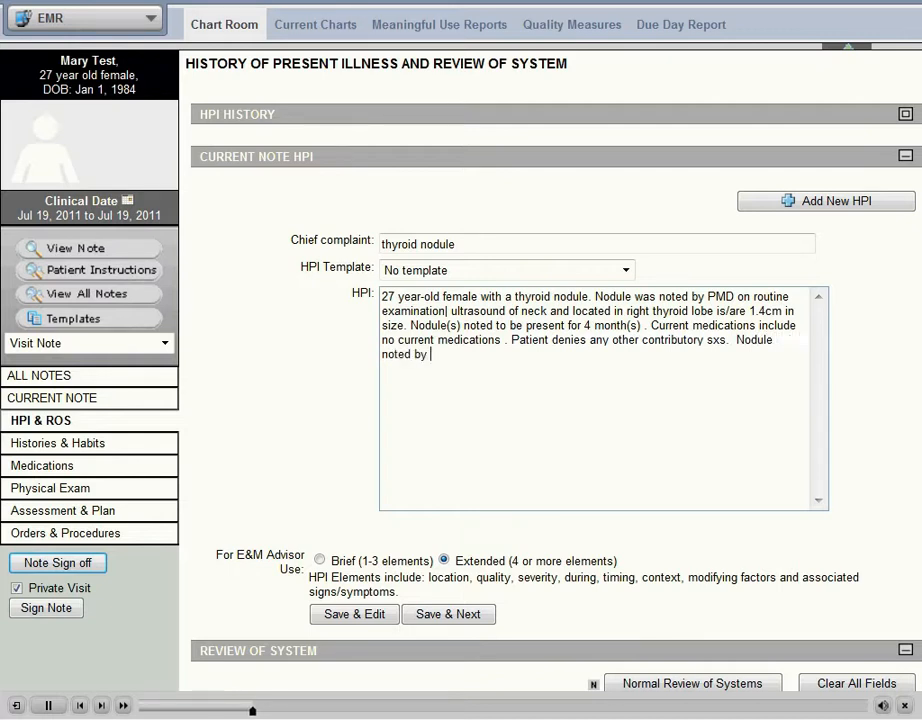
pyautogui.write('PMD on routi')
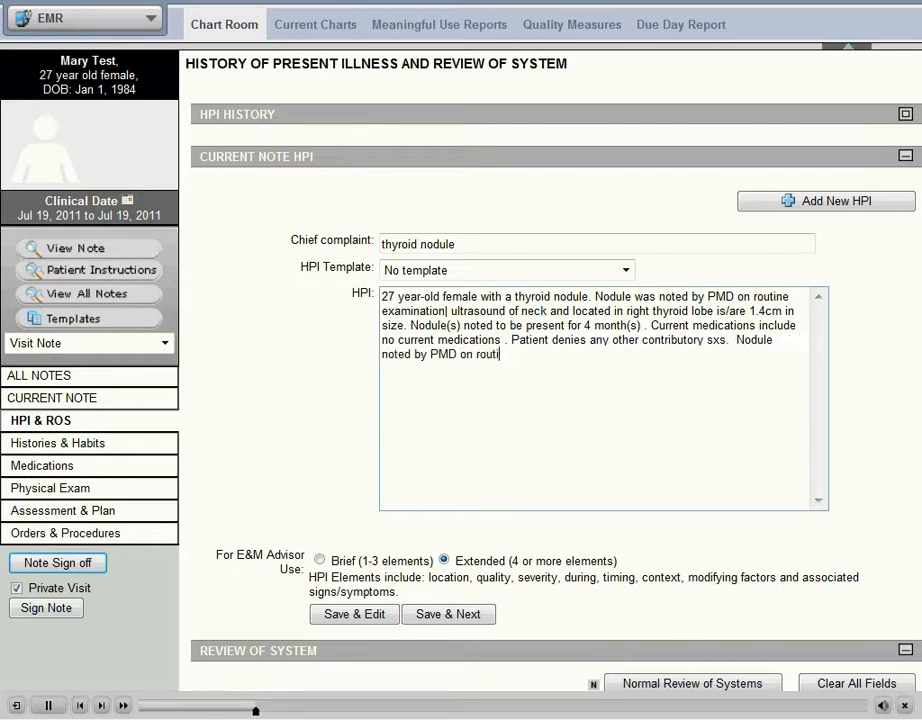
pyautogui.write('ne examinat')
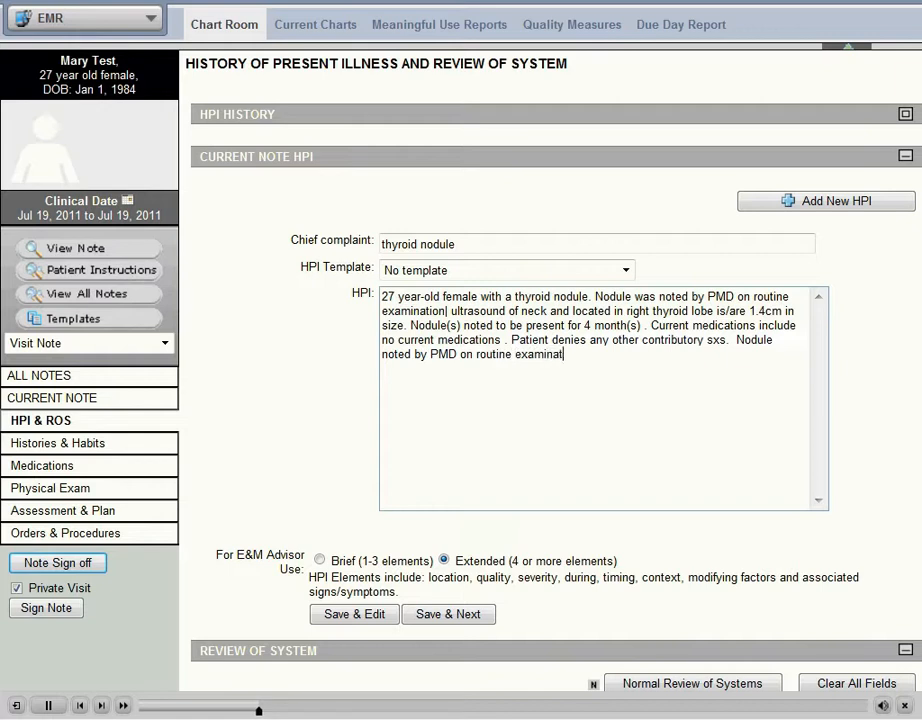
pyautogui.write('ion.')
pyautogui.click(460, 354)
pyautogui.write('(Dr. Test)')
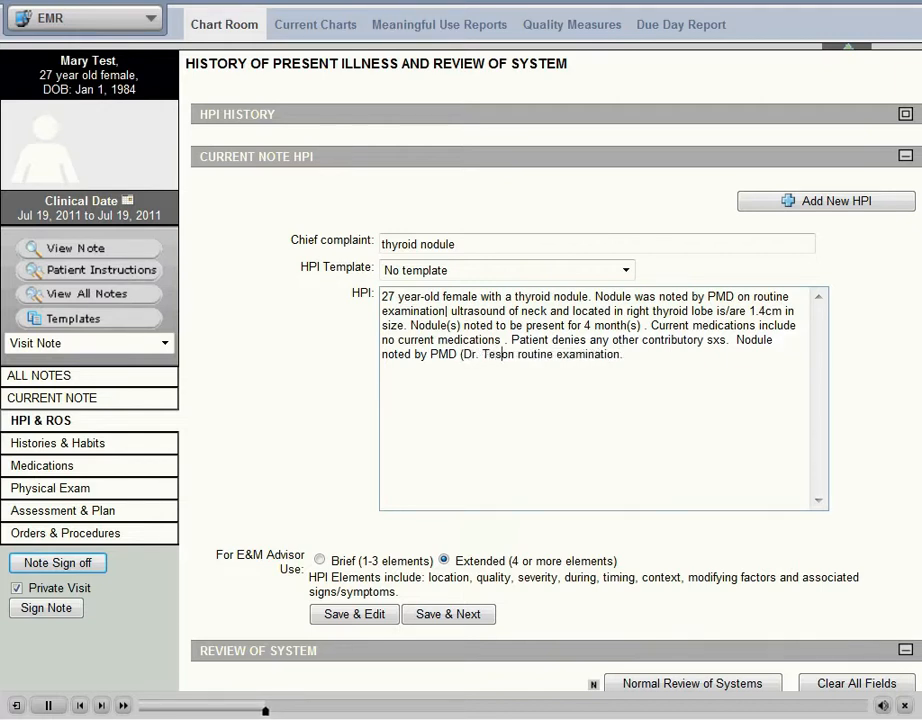
# Fill the whole Review of System section with normal findings.
pyautogui.scroll(-3, 389, 628)
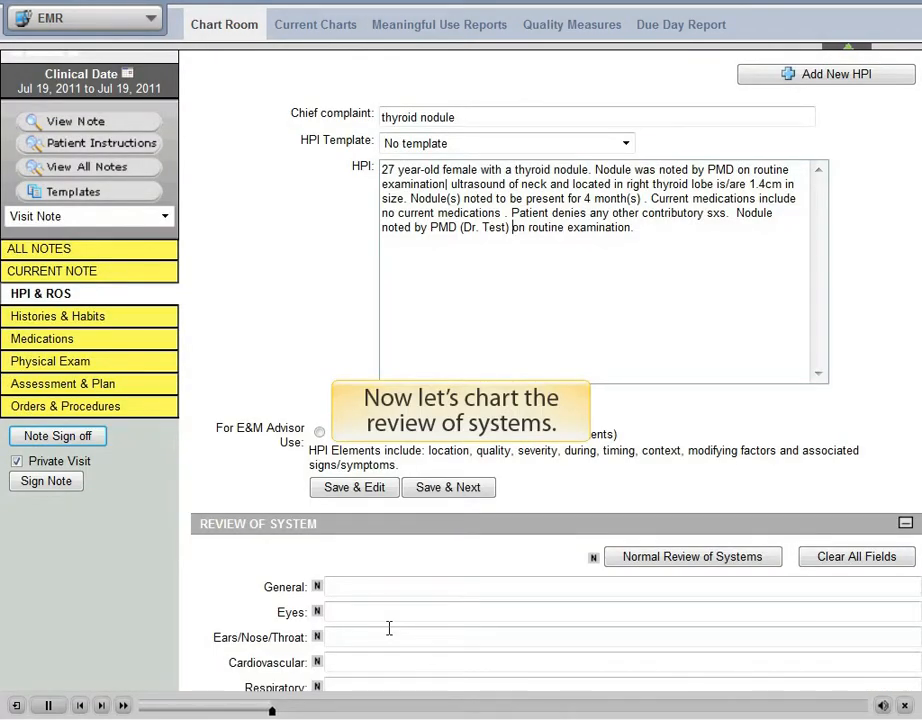
pyautogui.scroll(-5, 389, 628)
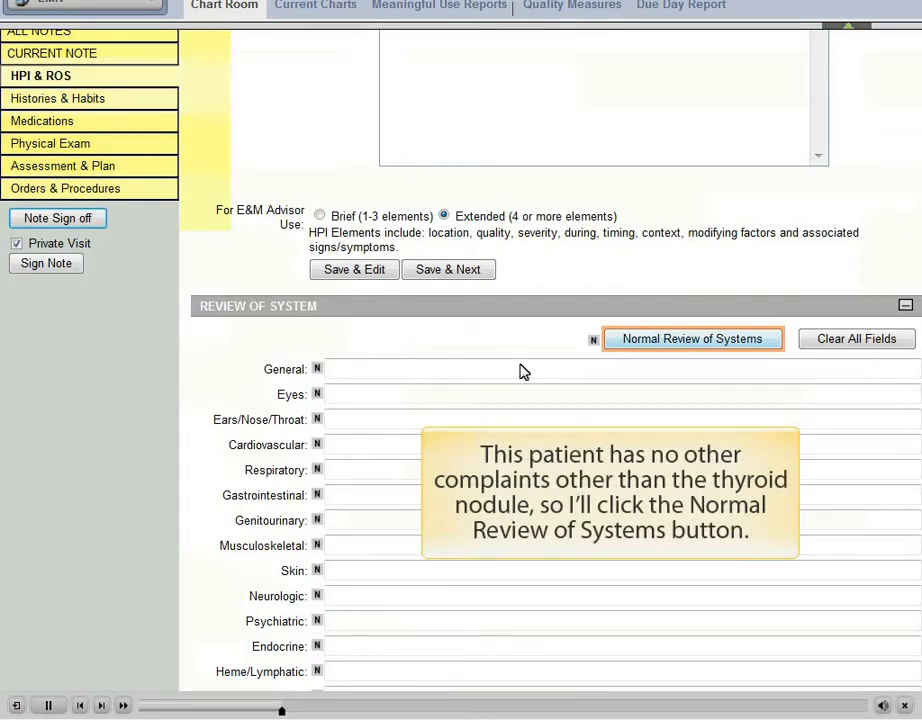
pyautogui.click(657, 341)
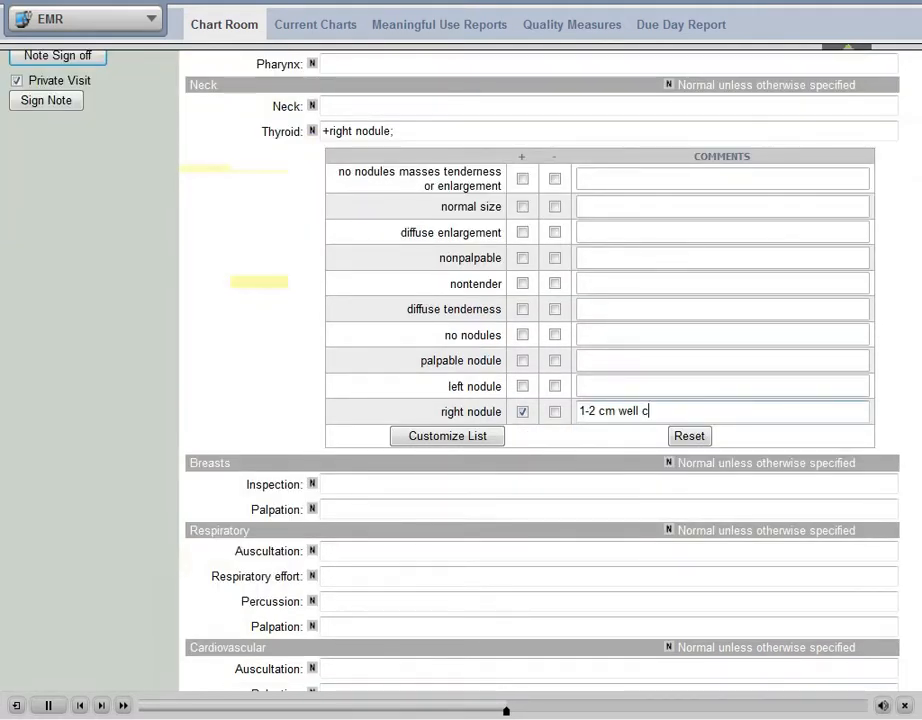
# Complete the thyroid exam's right nodule comment so it reads "1-2 cm well circumscribed not hard".
pyautogui.write('ircumscribed not hard')
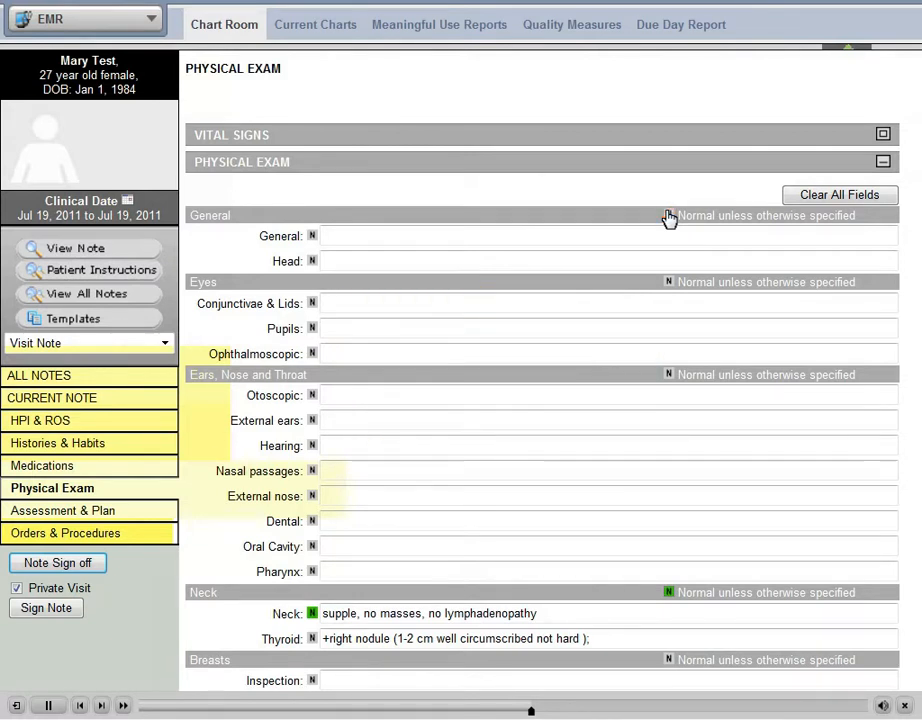
# Mark the General, Eyes, Ears, Nose and Throat, and Breasts sections of the physical exam as normal unless otherwise specified.
pyautogui.click(668, 216)
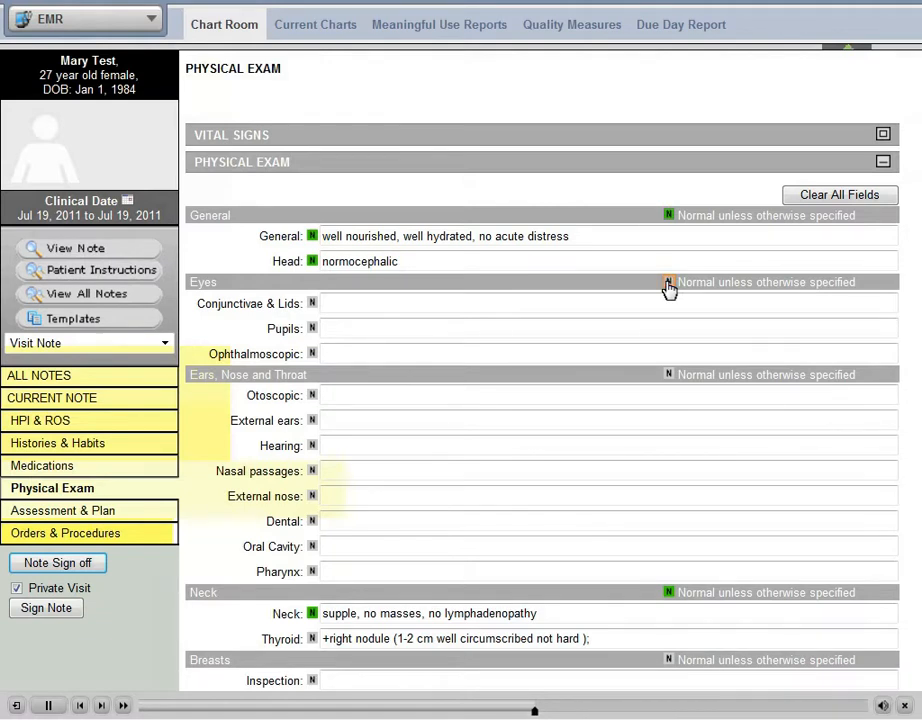
pyautogui.click(668, 283)
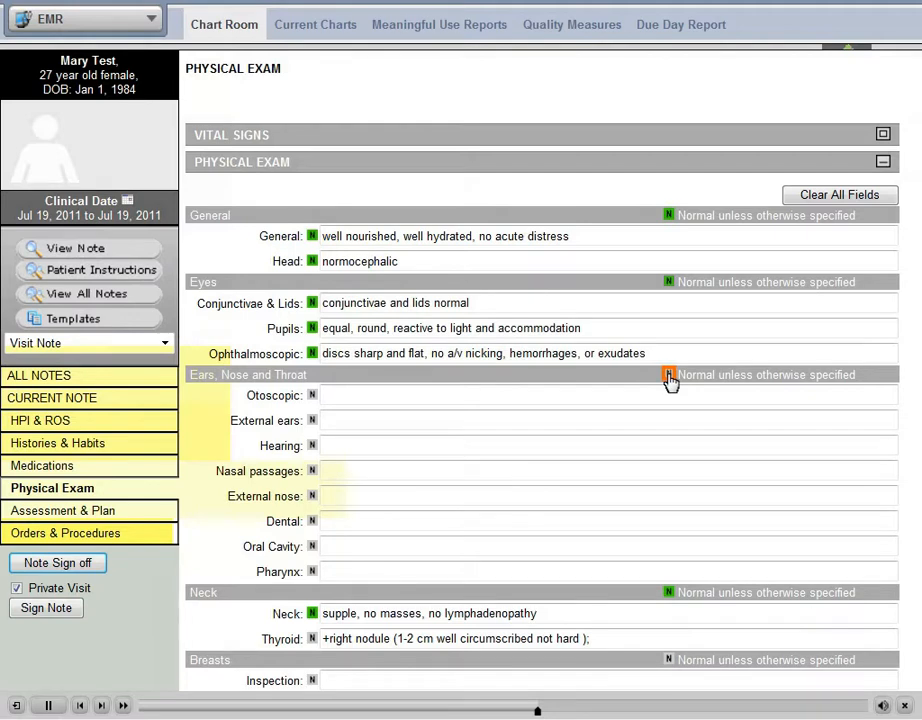
pyautogui.click(669, 377)
pyautogui.scroll(-3, 670, 400)
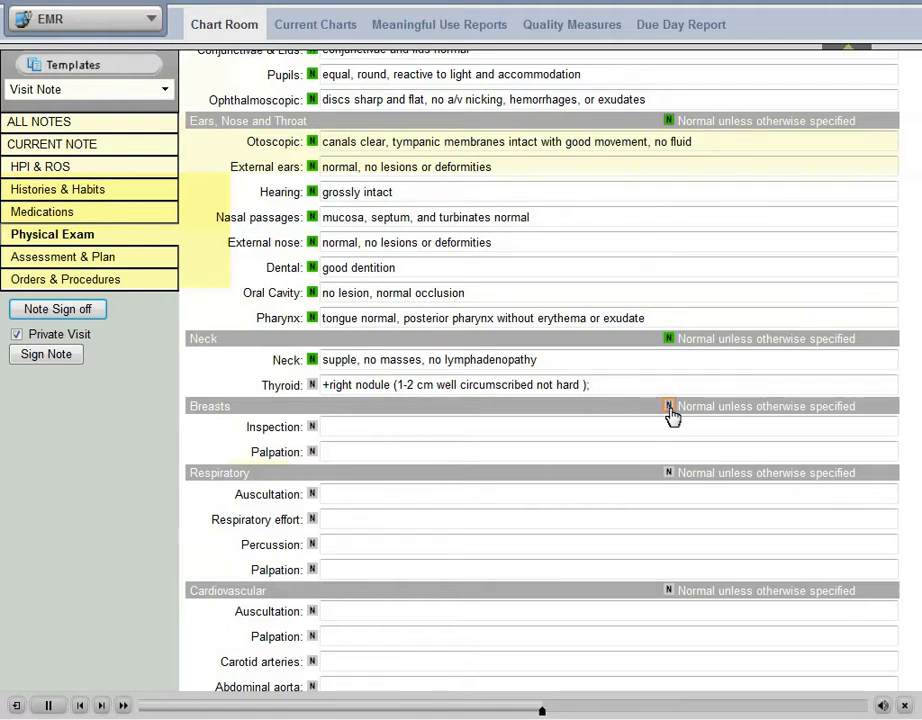
pyautogui.click(669, 407)
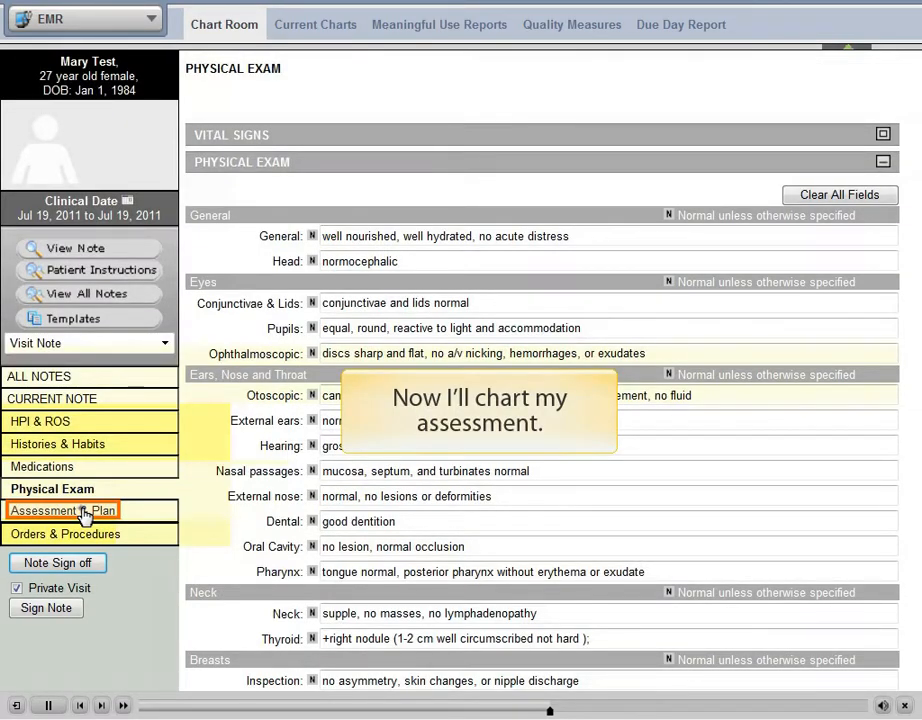
# In Assessment & Plan, open the solitary thyroid nodule's plan text for editing and set the follow-up interval number to 2.
pyautogui.click(85, 512)
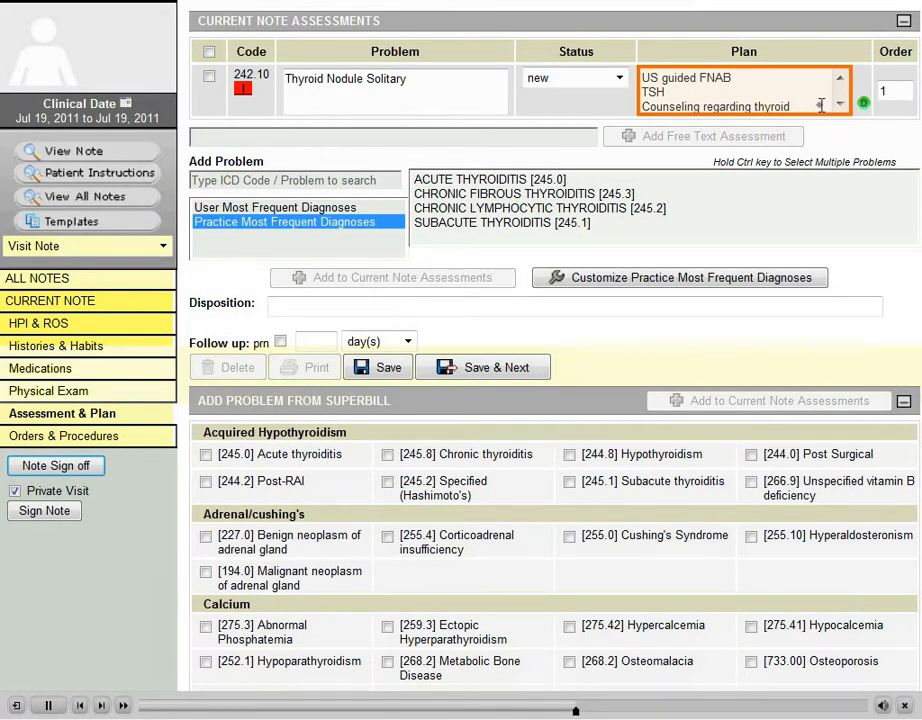
pyautogui.click(820, 105)
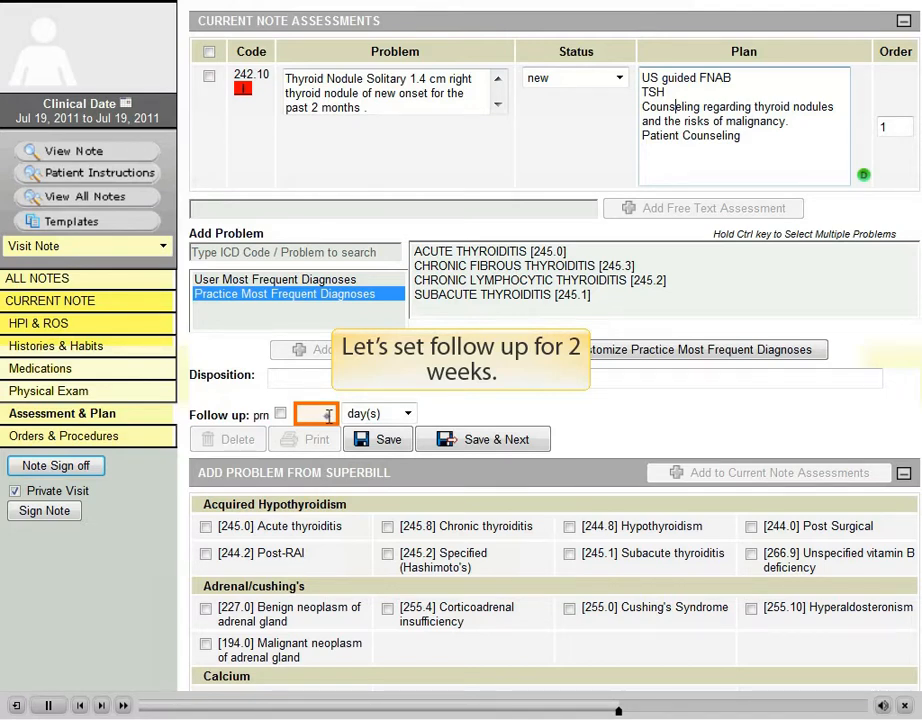
pyautogui.click(327, 416)
pyautogui.write('2')
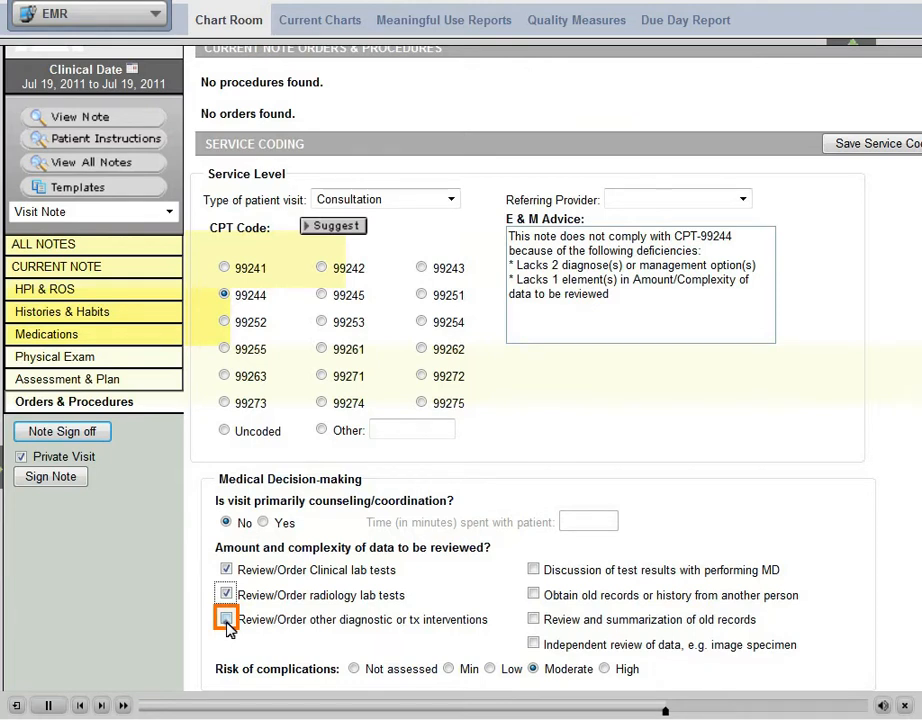
# Include "Review/Order other diagnostic or tx interventions" in the amount and complexity of data reviewed for service coding.
pyautogui.click(226, 620)
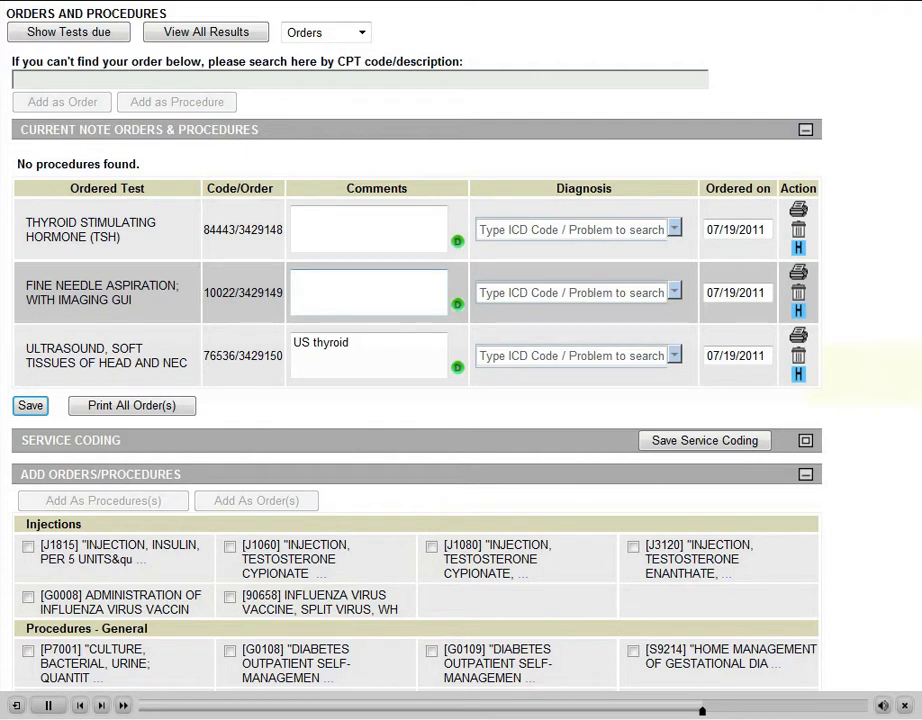
# Enter the comment "1.4 cm right thyroid nodule" for the fine needle aspiration order.
pyautogui.write('1.4 cm right th')
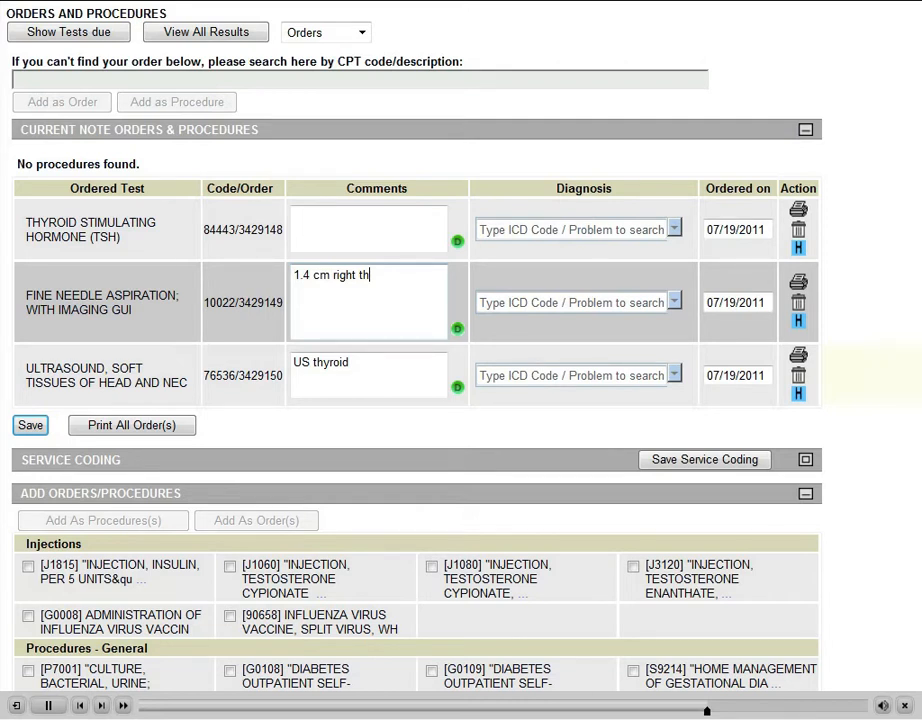
pyautogui.write('yroid nodule')
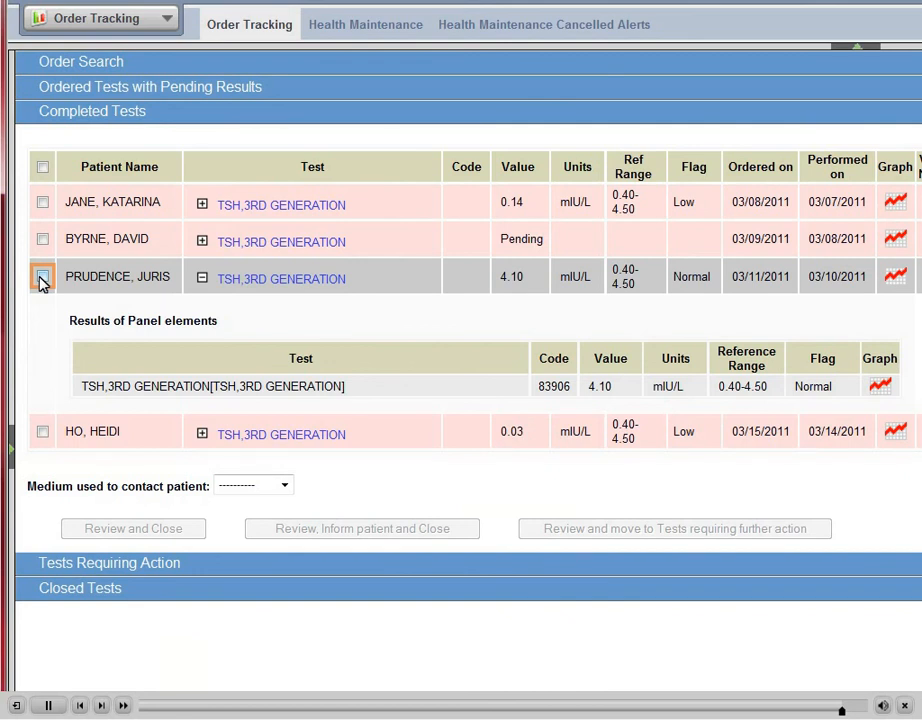
# Select the completed TSH, 3rd generation test ordered on 03/11/2011 for review.
pyautogui.click(42, 278)
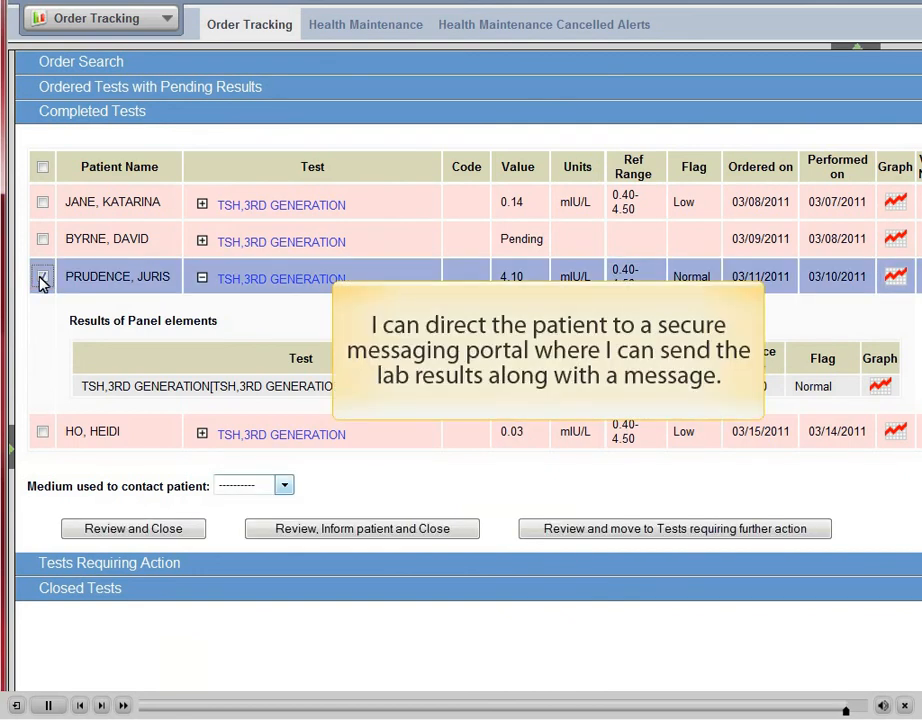